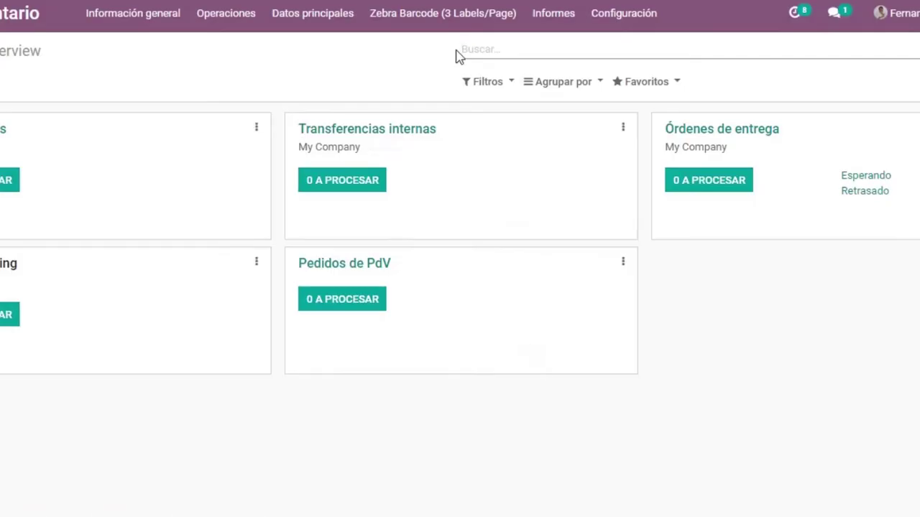
Review the Zebra barcode settings: Code128, internal reference field, 120 × 20 mm page, margins and column padding
click(447, 14)
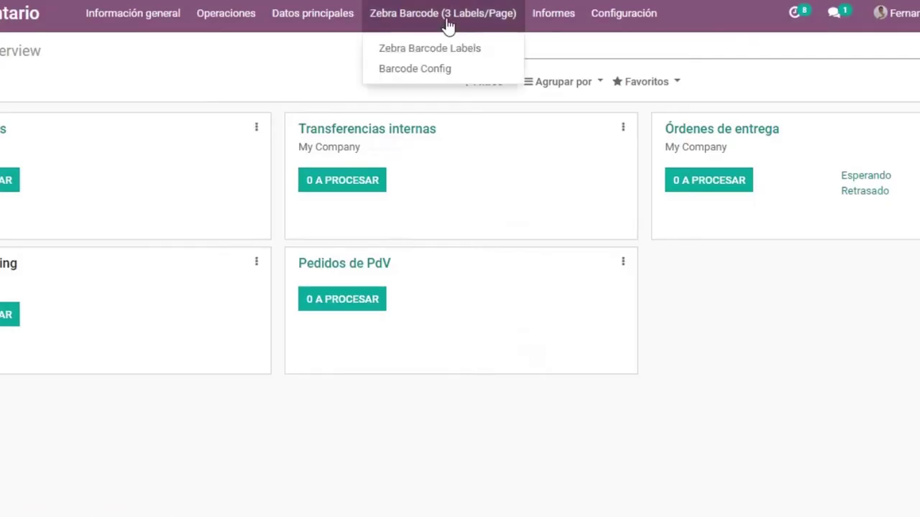
click(457, 69)
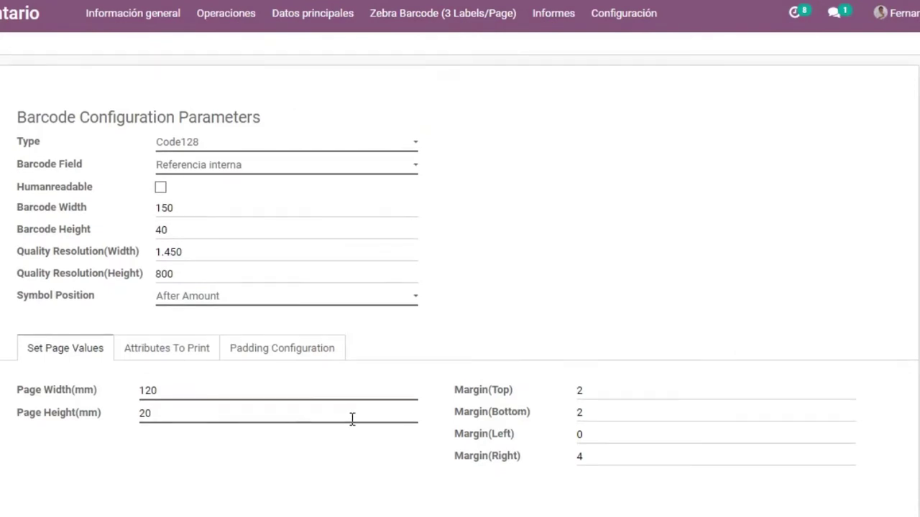
click(210, 350)
click(266, 351)
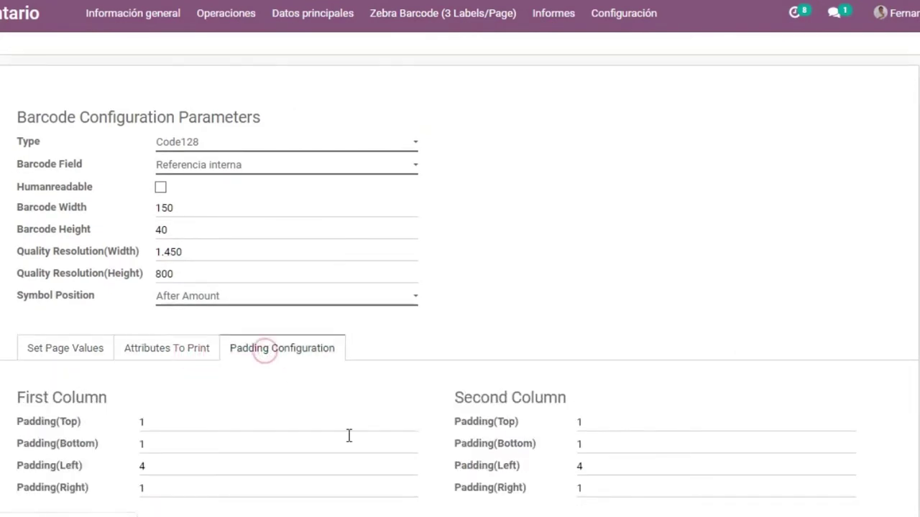
scroll(302, 251, down, 3)
click(60, 188)
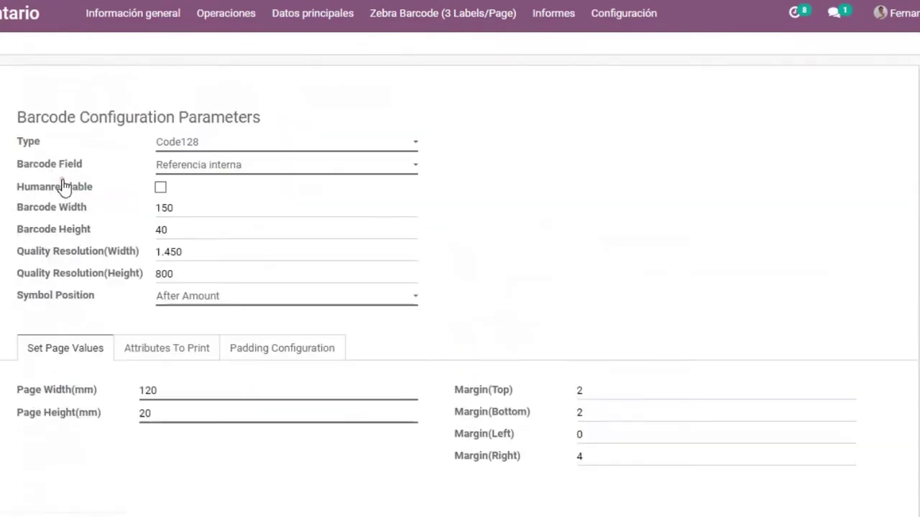
click(430, 20)
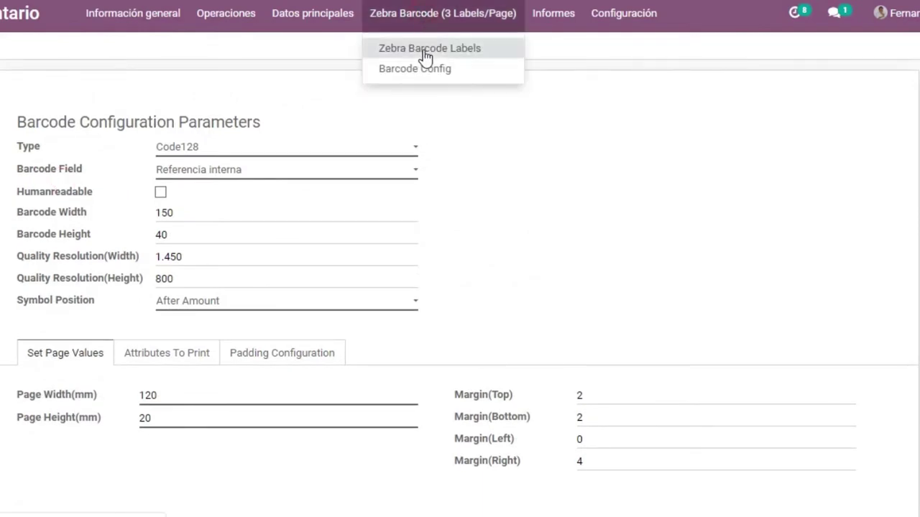
Print 9 Zebra labels for the Scanner de código de Barras 1D/2D Automatic product as a PDF
click(427, 50)
click(123, 153)
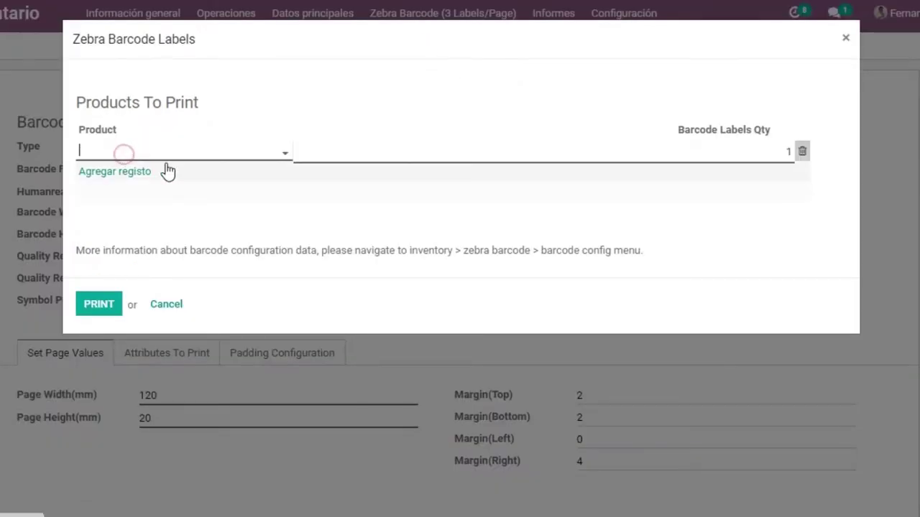
click(222, 156)
click(232, 176)
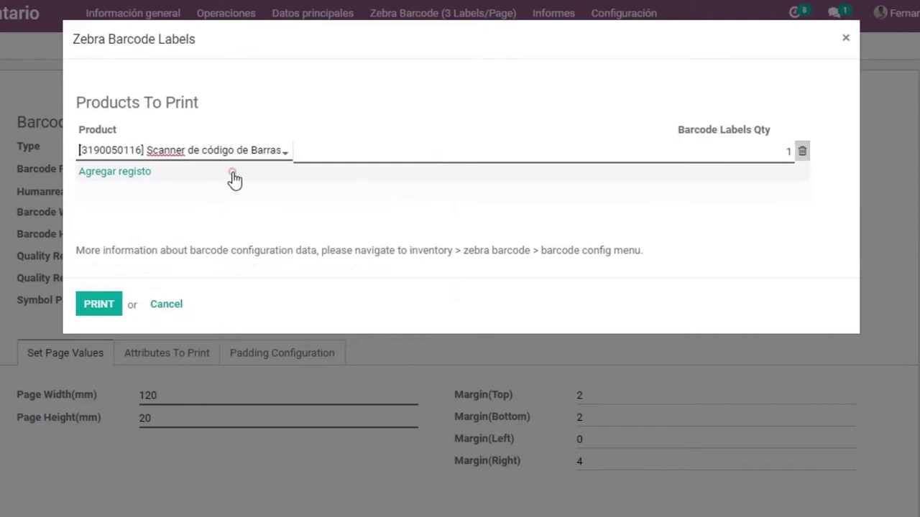
click(774, 151)
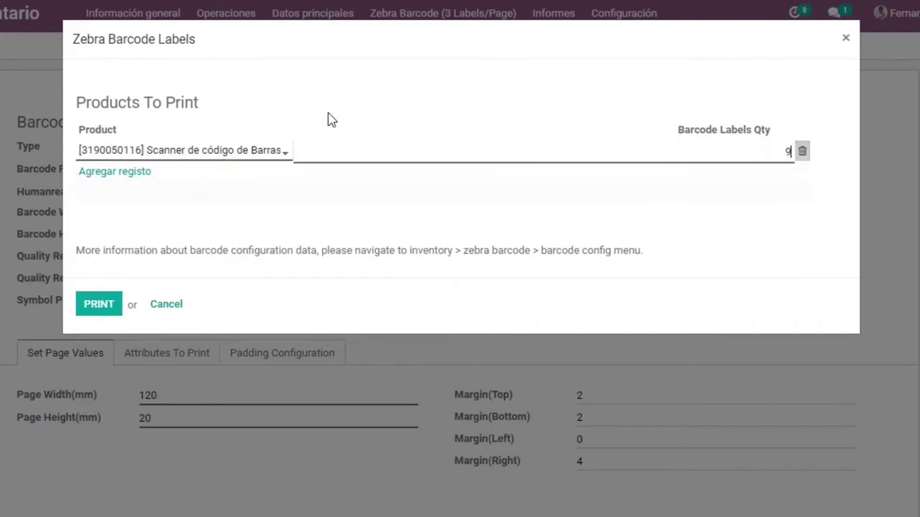
text(9)
click(103, 308)
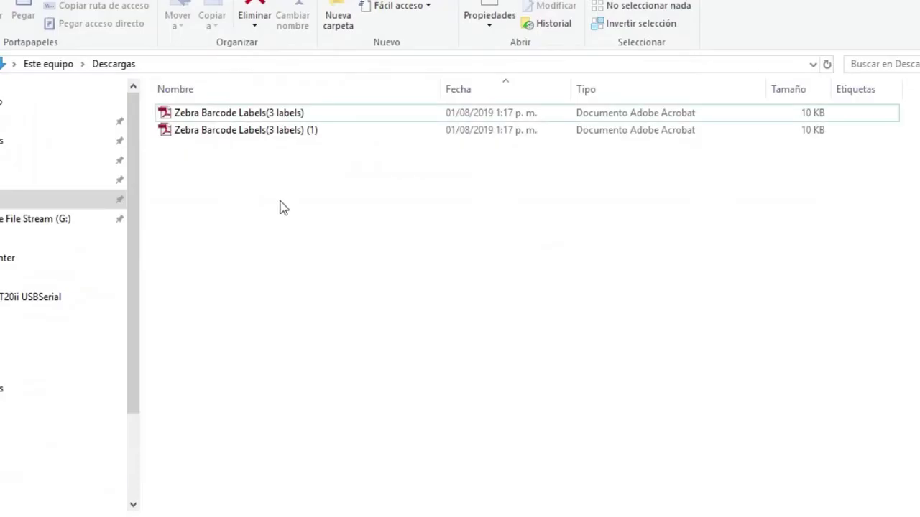
Print the downloaded scanner label PDF in Acrobat Reader on the ZDesigner GC420t (EPL) printer
double_click(280, 132)
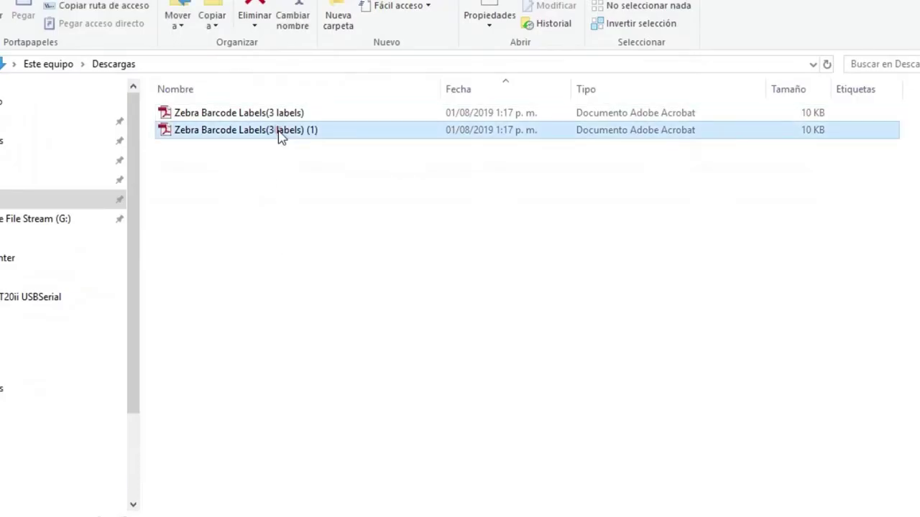
key(ctrl+p)
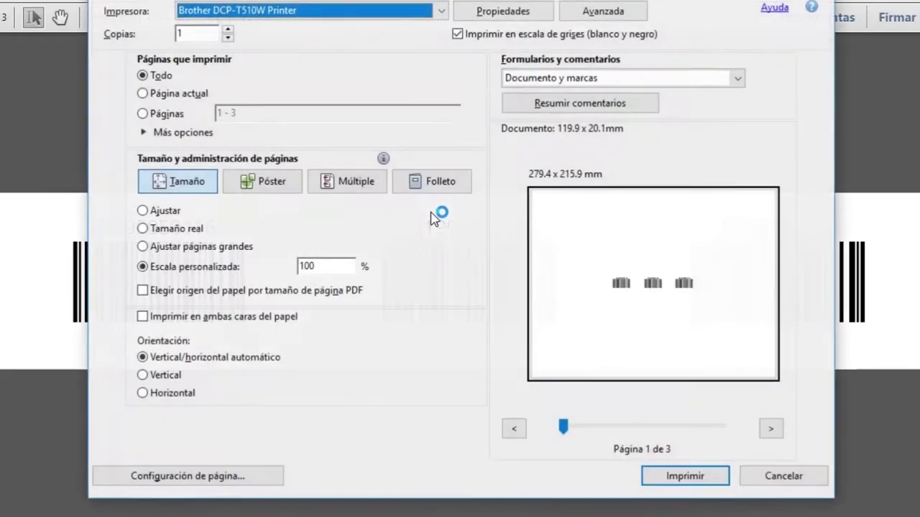
click(431, 11)
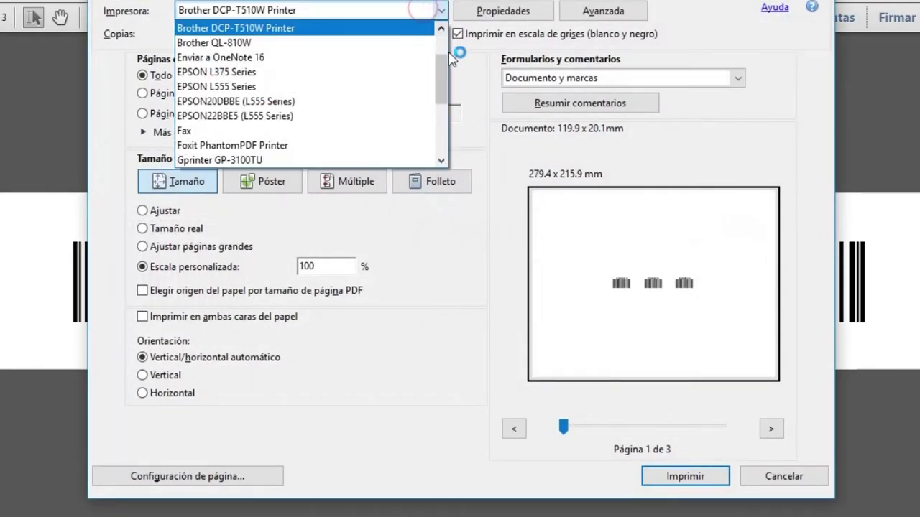
drag(441, 72, 451, 137)
click(353, 161)
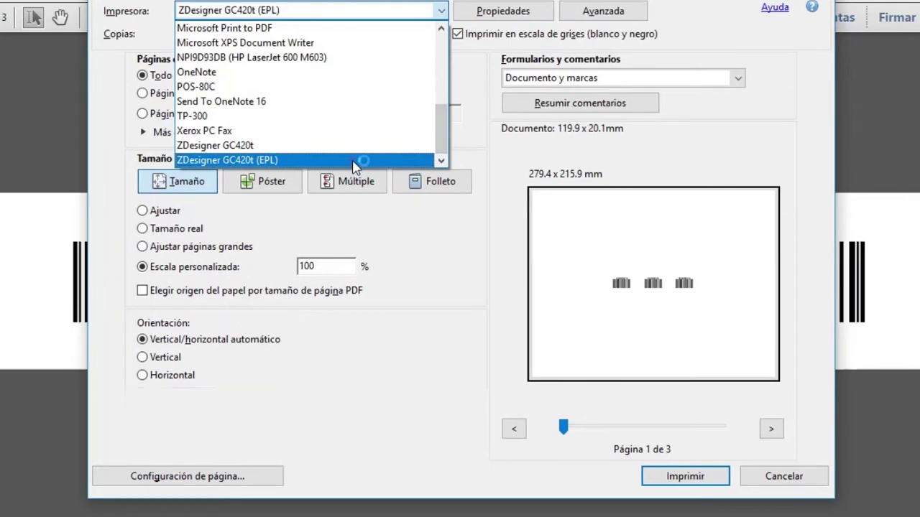
key(Return)
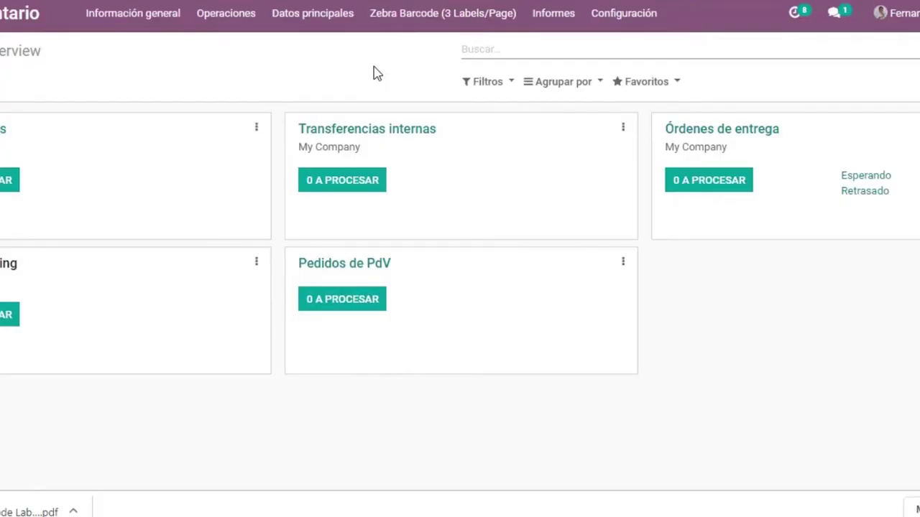
In the Productos list view, select four products including HOINHOPH200 and GPRINTWF01 for Zebra Barcode (3 Labels/Page)
click(313, 13)
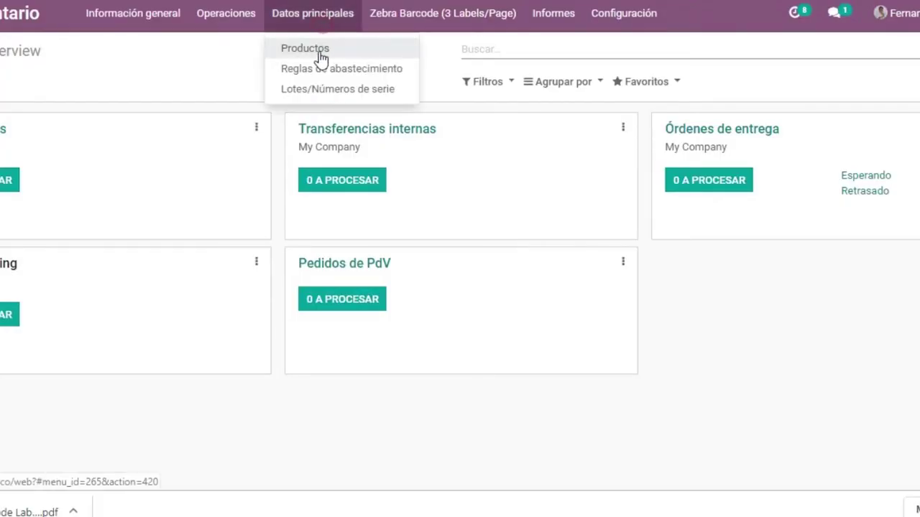
click(318, 47)
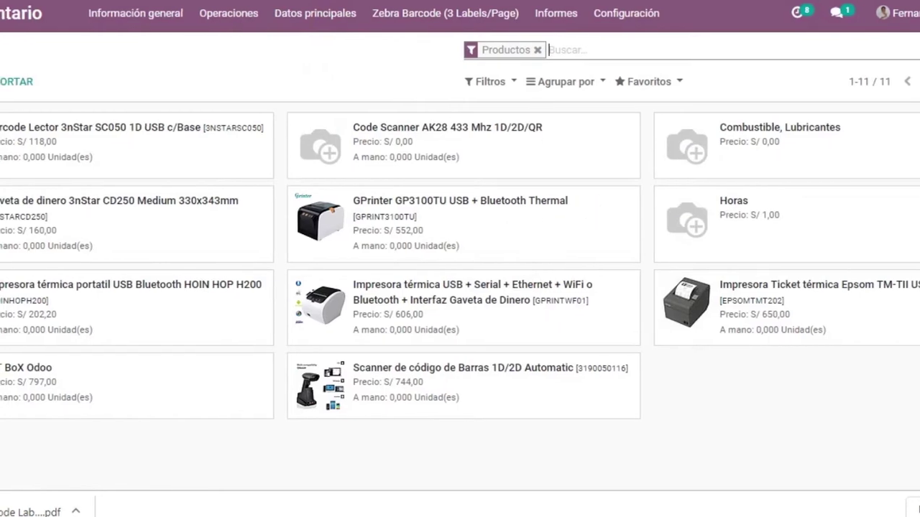
click(918, 81)
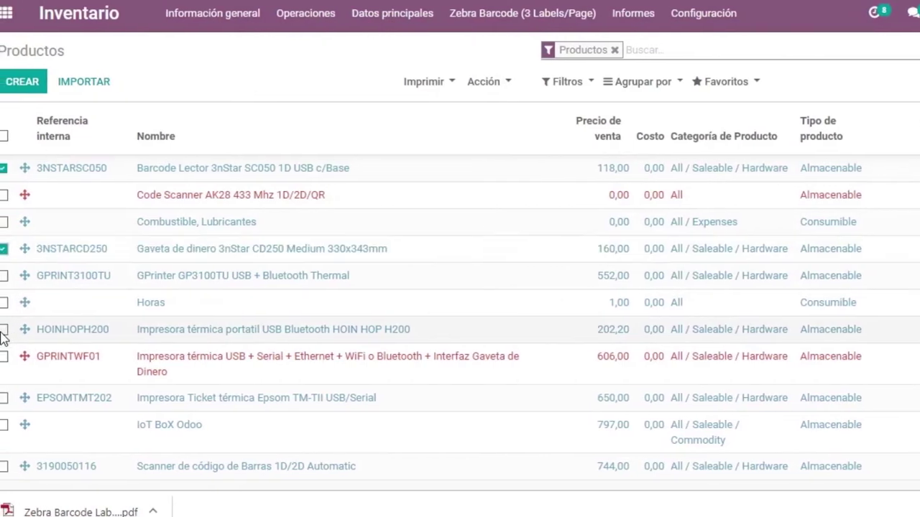
click(0, 329)
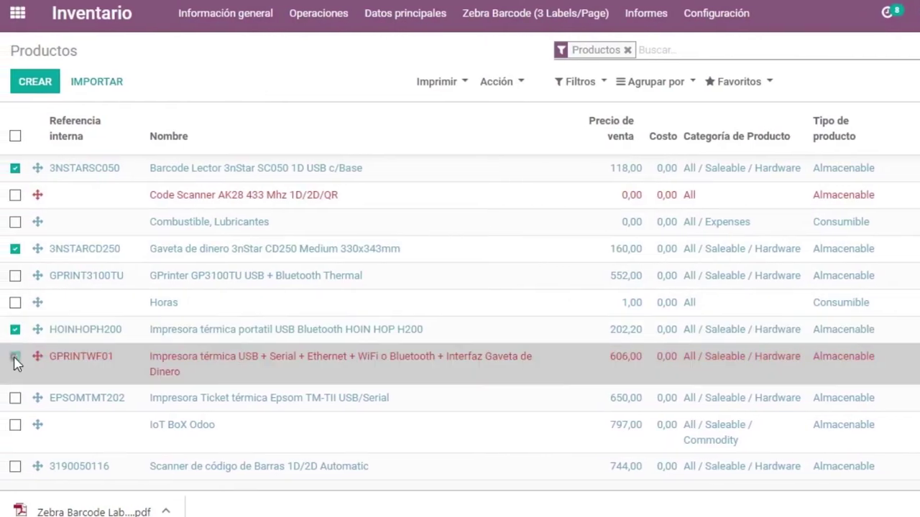
click(16, 359)
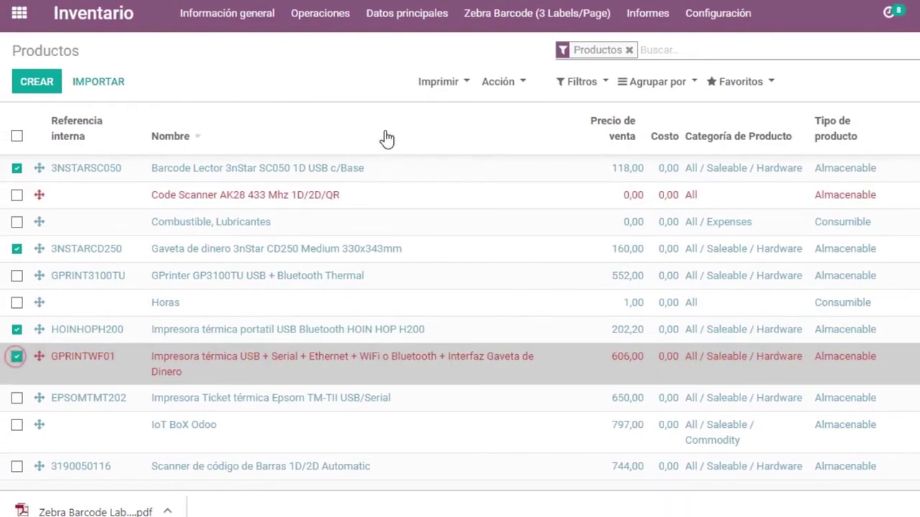
click(454, 81)
click(486, 156)
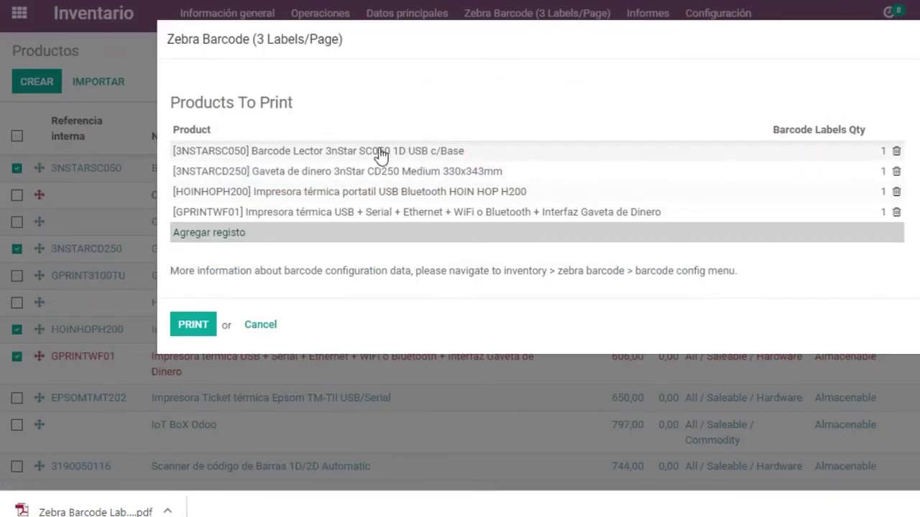
Set label quantities 2, 2, 2 and 3 for the four products and generate the PDF
click(873, 157)
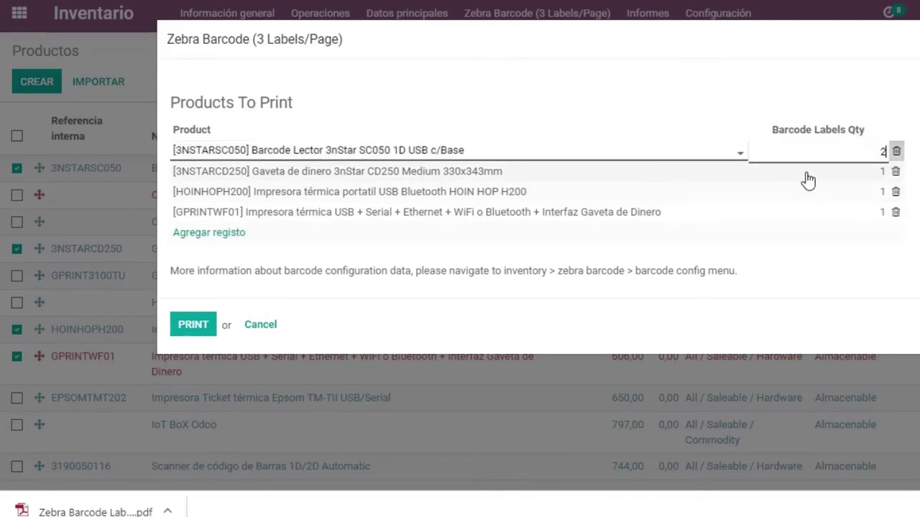
text(2)
click(832, 179)
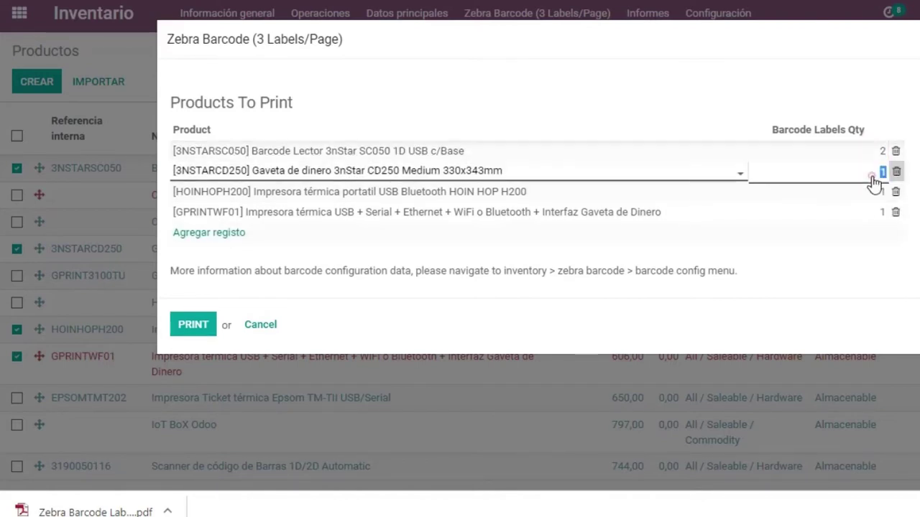
text(2)
click(874, 192)
text(2)
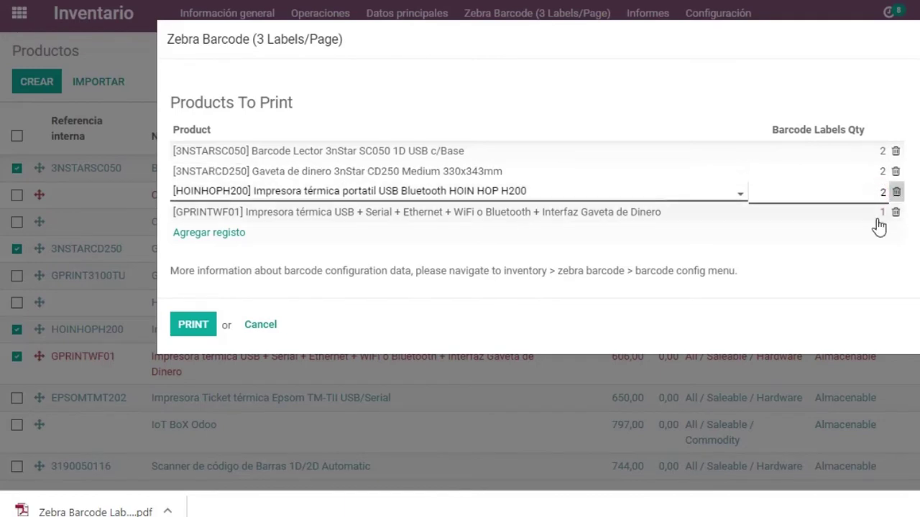
click(883, 216)
text(3)
click(193, 324)
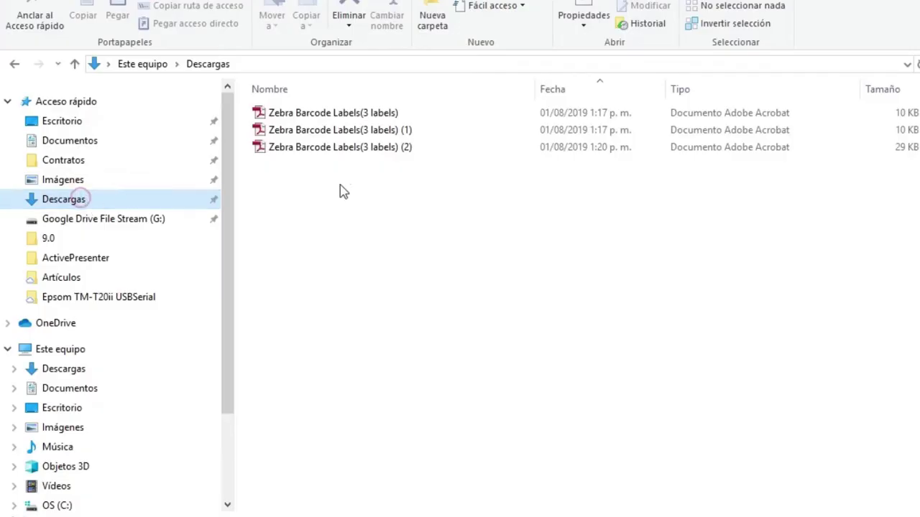
Print the four-product label PDF from Descargas on the ZDesigner GC420t (EPL) in Acrobat Reader
click(385, 151)
double_click(384, 150)
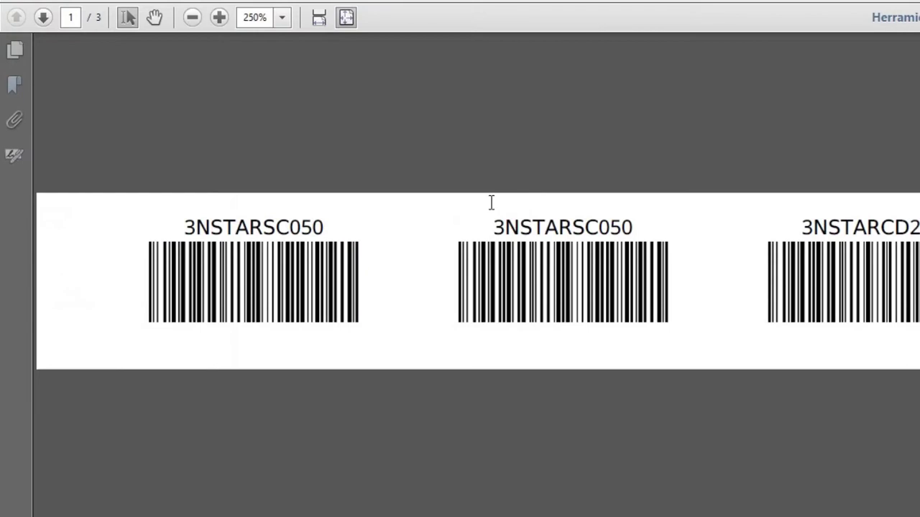
key(ctrl+p)
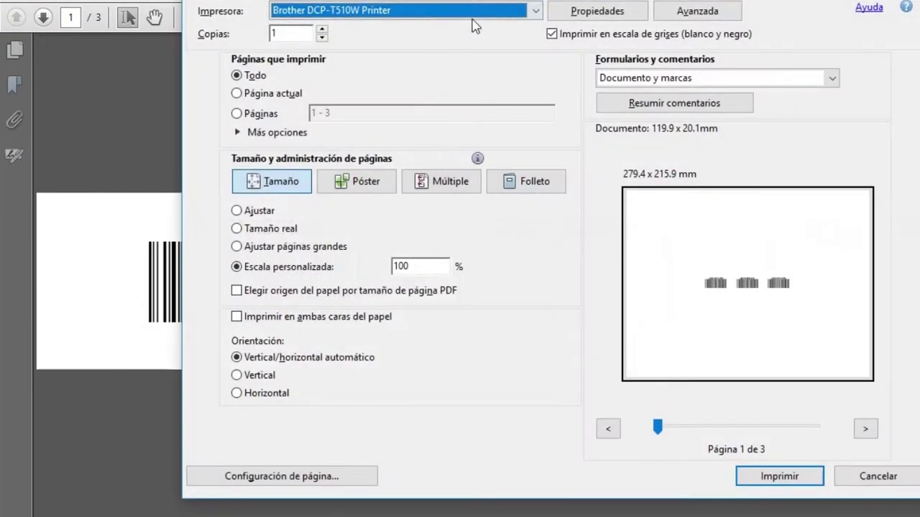
click(471, 16)
drag(539, 64, 539, 140)
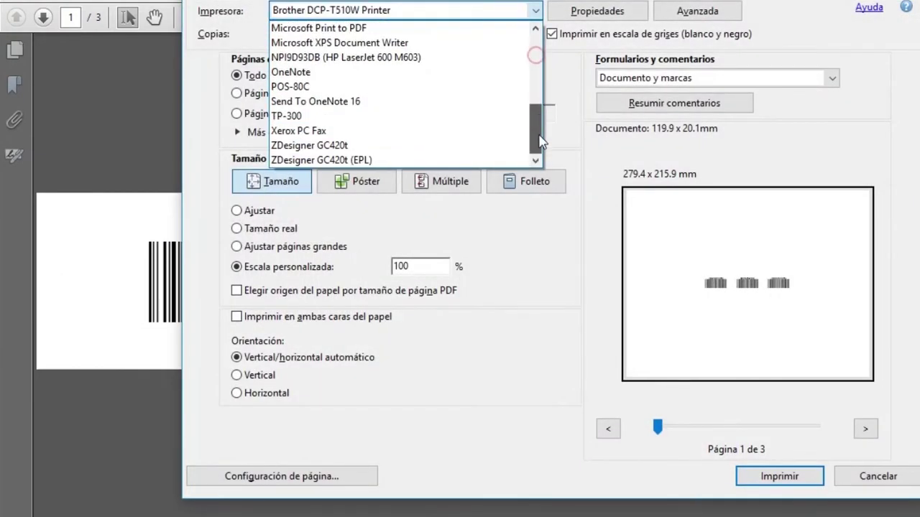
click(460, 168)
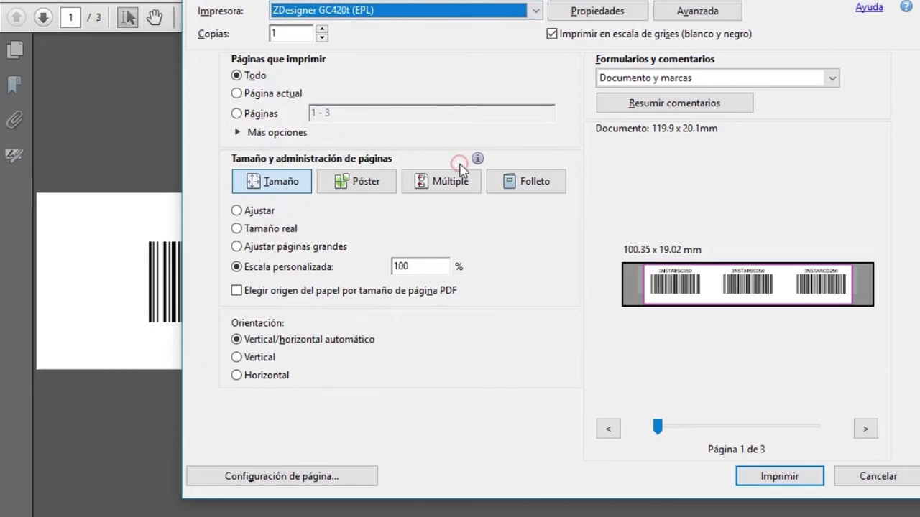
click(782, 483)
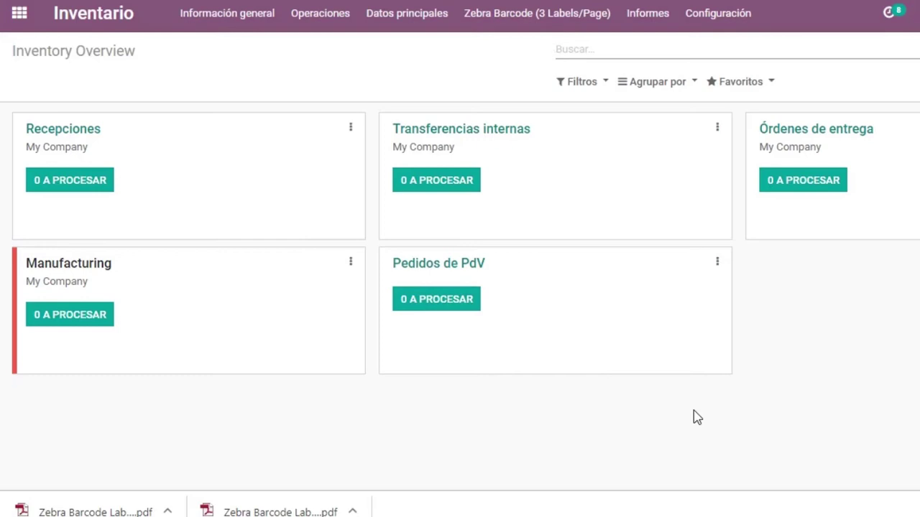
Open transfer WH/OUT/00001 and choose its Zebra Barcode (3 Labels/Page) report
click(322, 23)
click(354, 55)
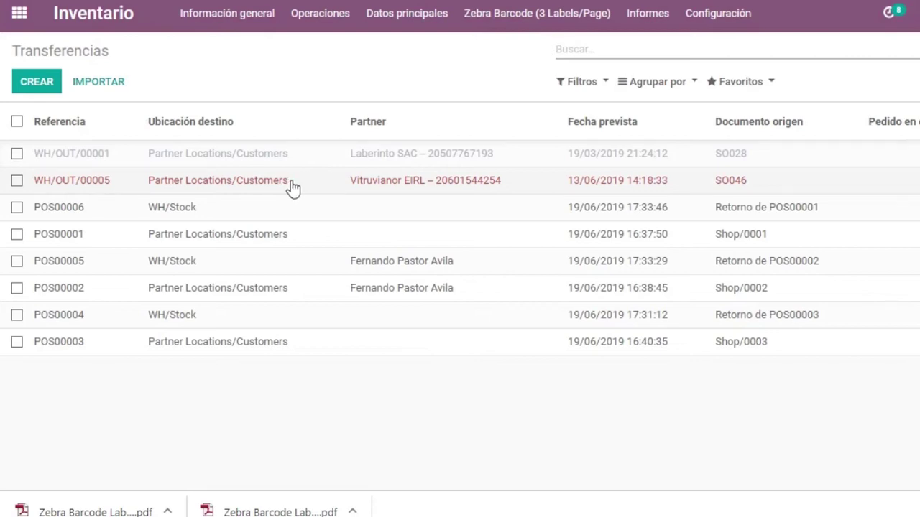
click(294, 155)
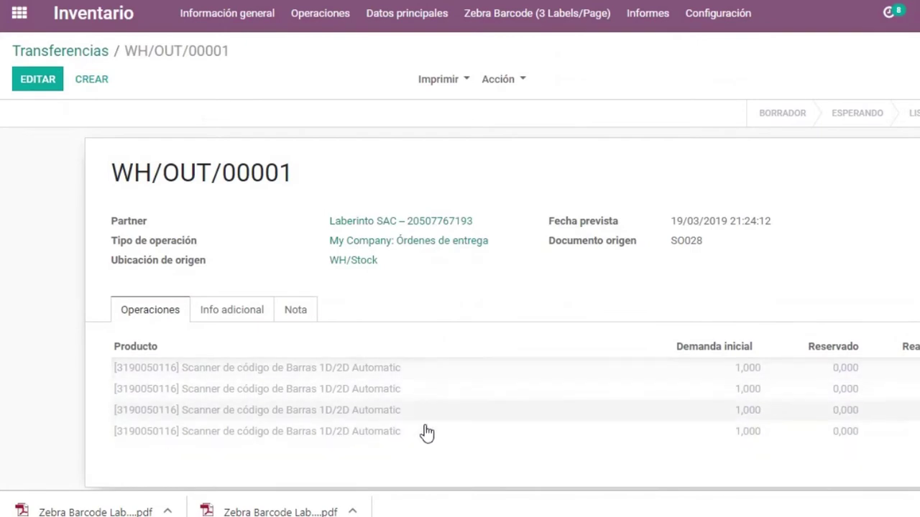
click(441, 81)
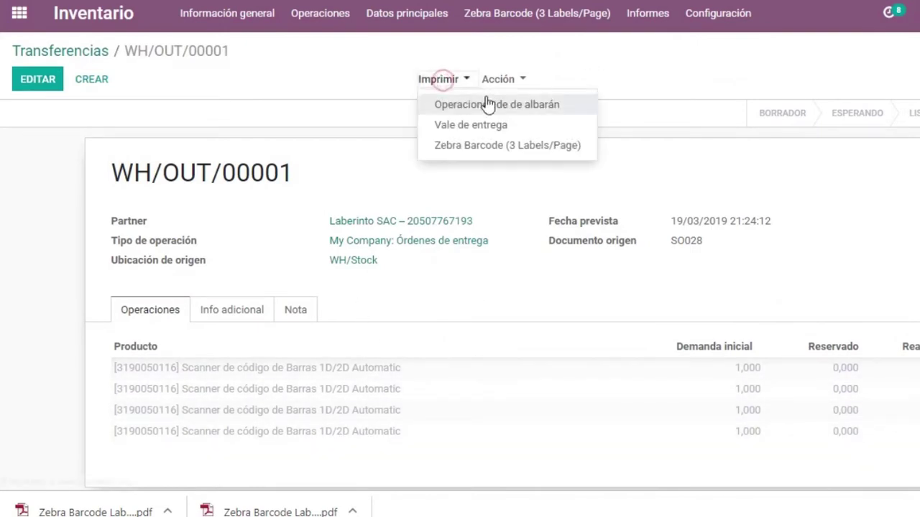
click(469, 146)
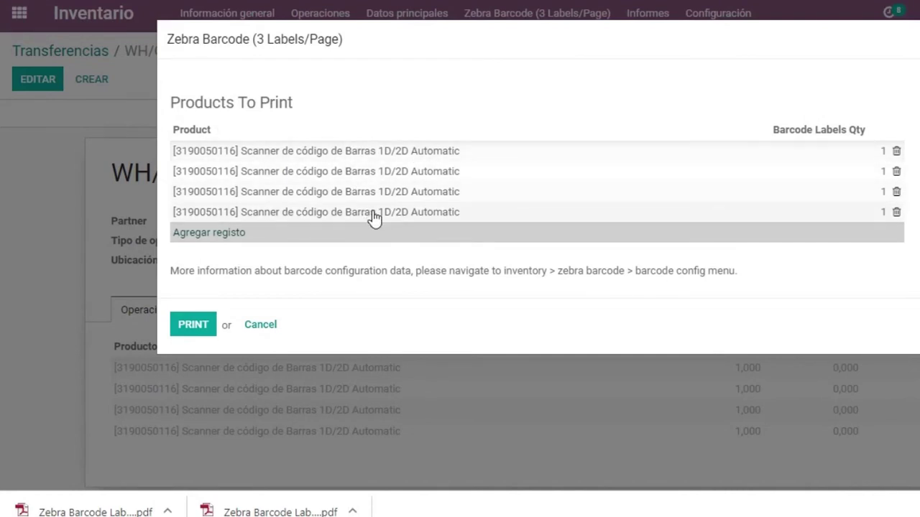
Set the four product lines' label quantities to 2, 2, 2 and 3 and generate the PDF
click(880, 153)
text(2)
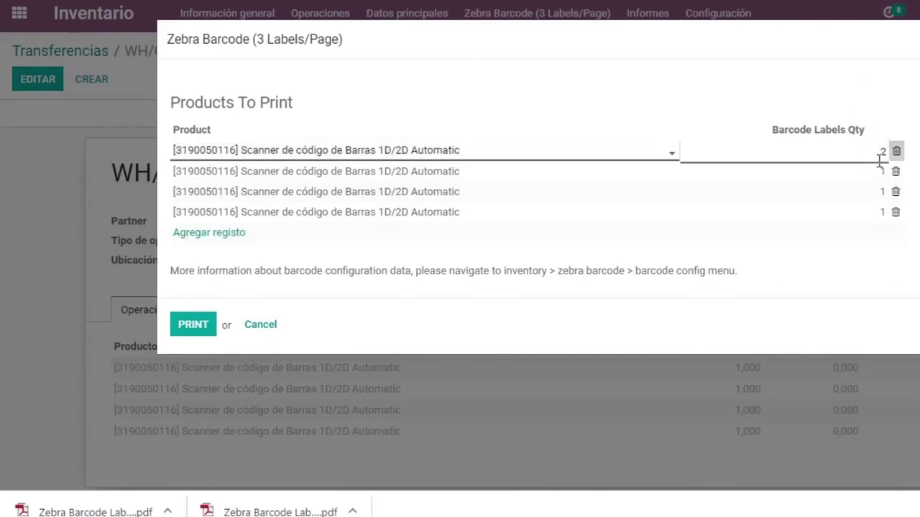
click(880, 174)
click(881, 174)
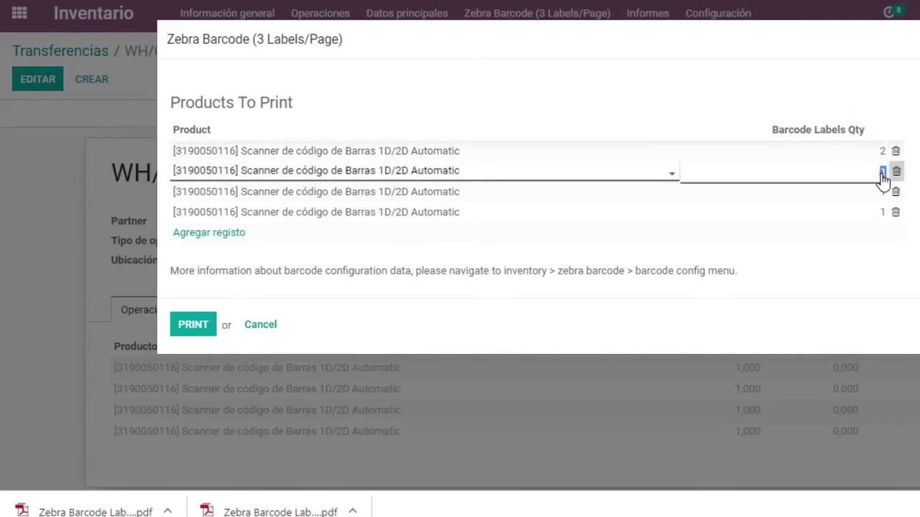
text(2)
click(876, 195)
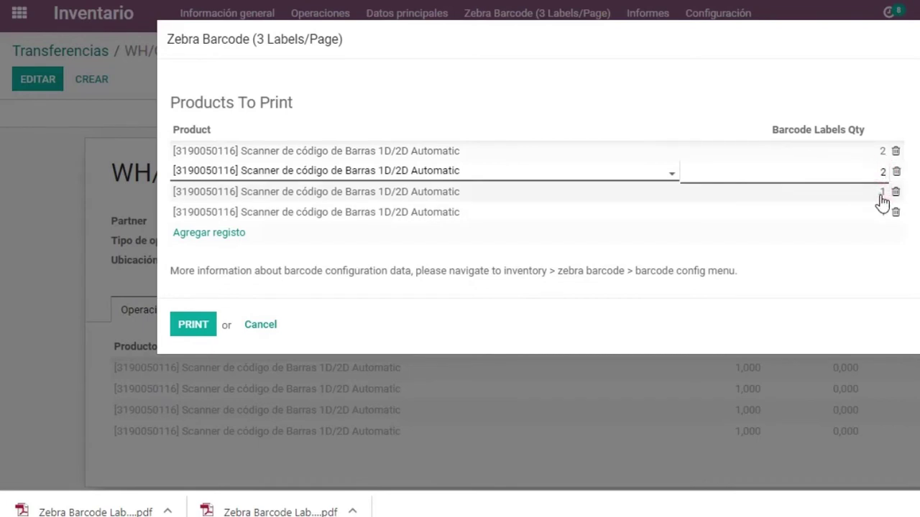
click(881, 192)
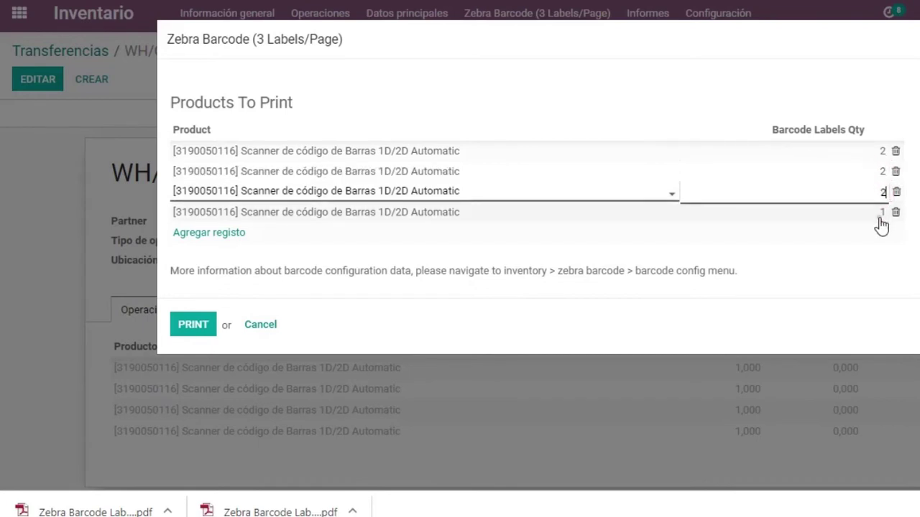
click(880, 218)
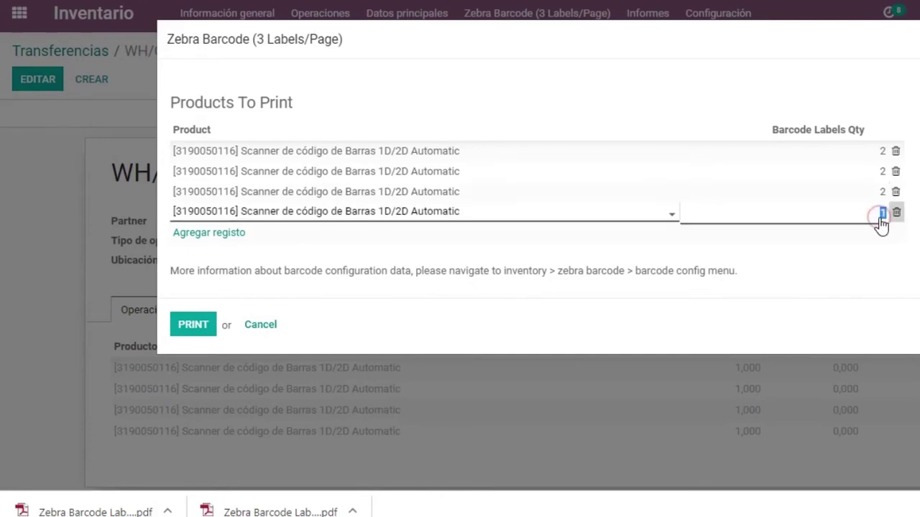
text(3)
click(194, 324)
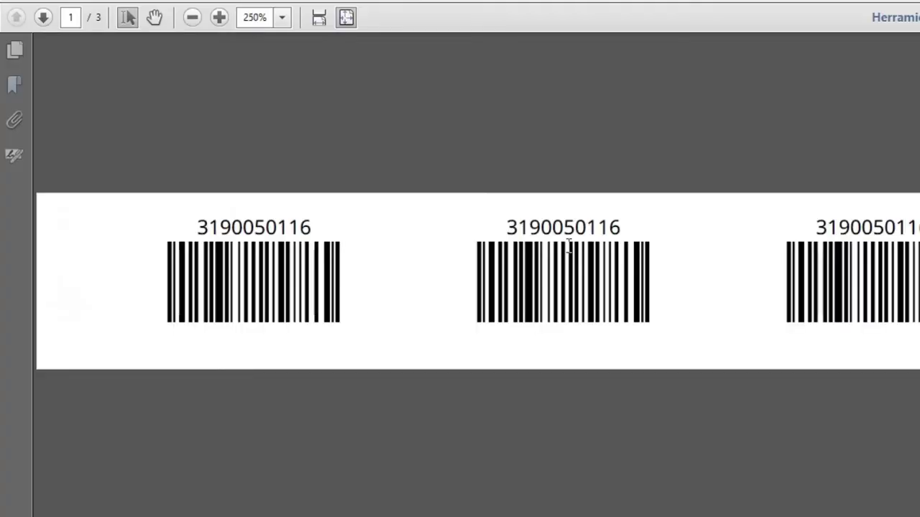
Print the transfer's labels PDF on the ZDesigner GC420t (EPL) from Acrobat Reader
key(ctrl+p)
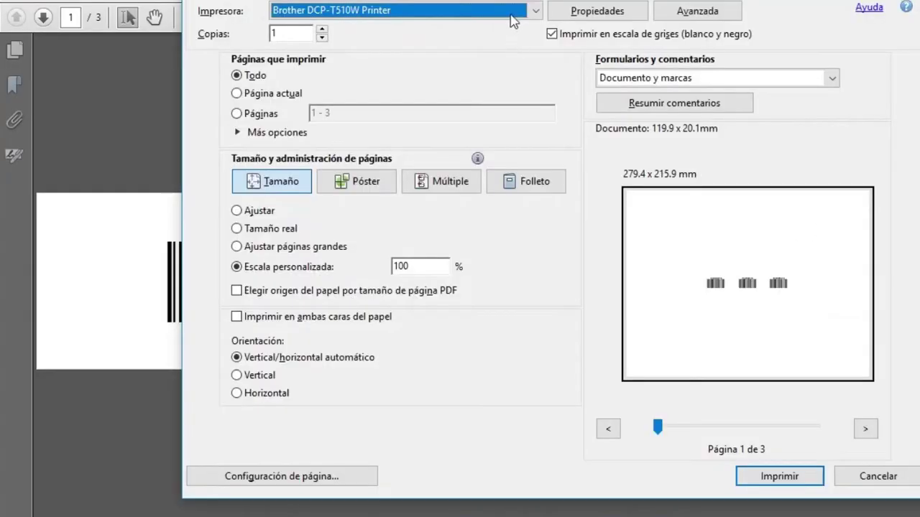
click(535, 11)
drag(537, 72, 528, 140)
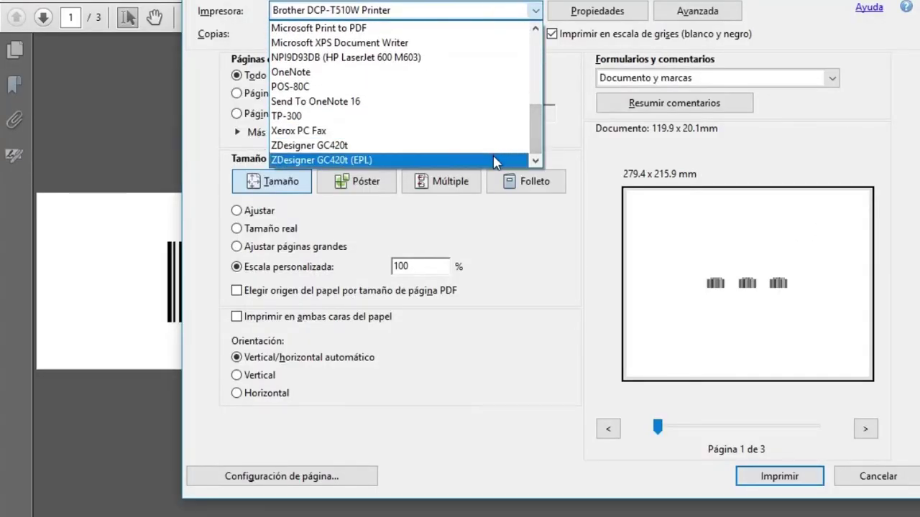
click(321, 159)
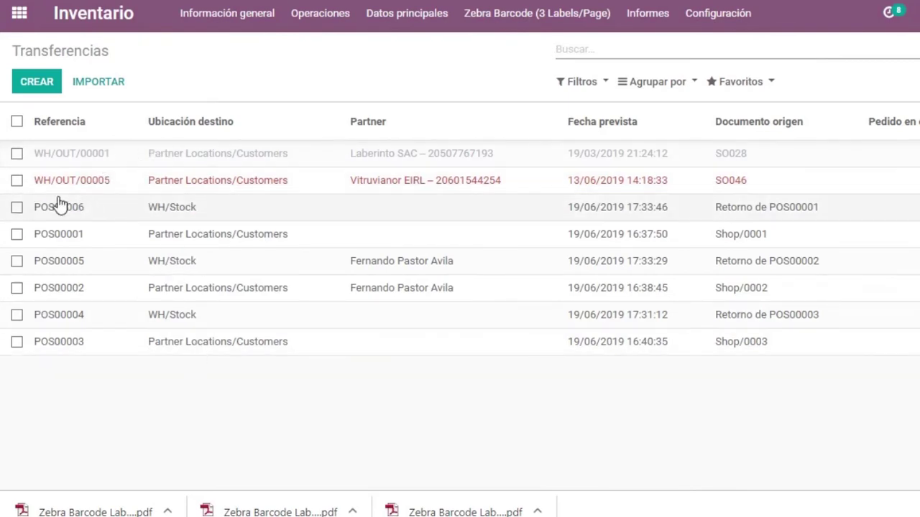
Select transfers WH/OUT/00005 and WH/OUT/00001 and print Zebra Barcode (3 Labels/Page) labels for both
click(17, 181)
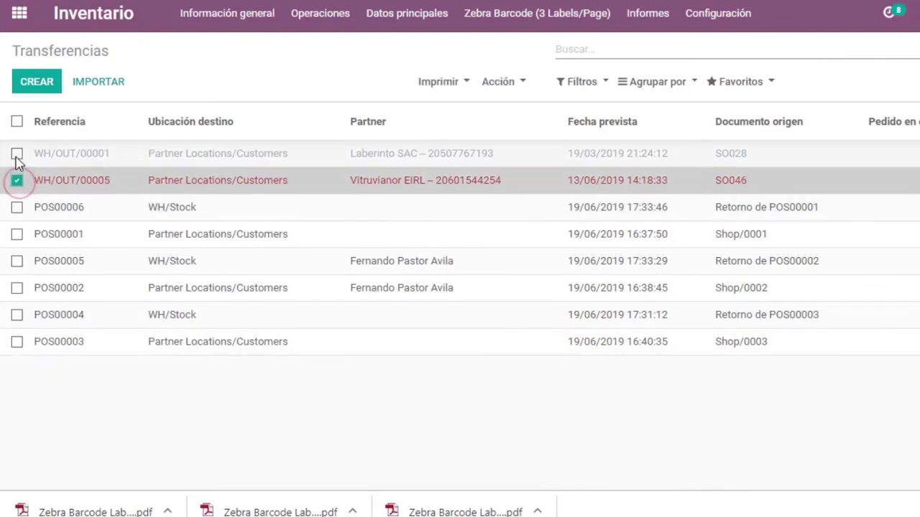
click(17, 153)
click(440, 82)
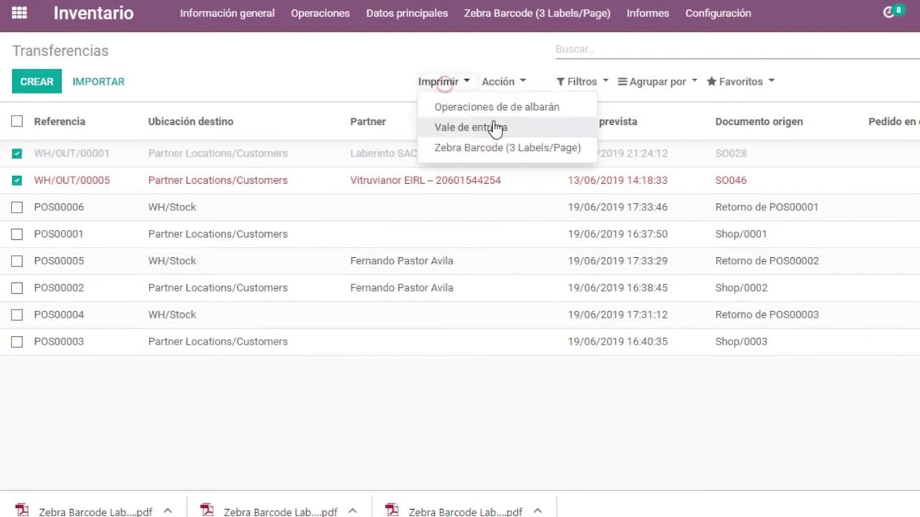
click(487, 150)
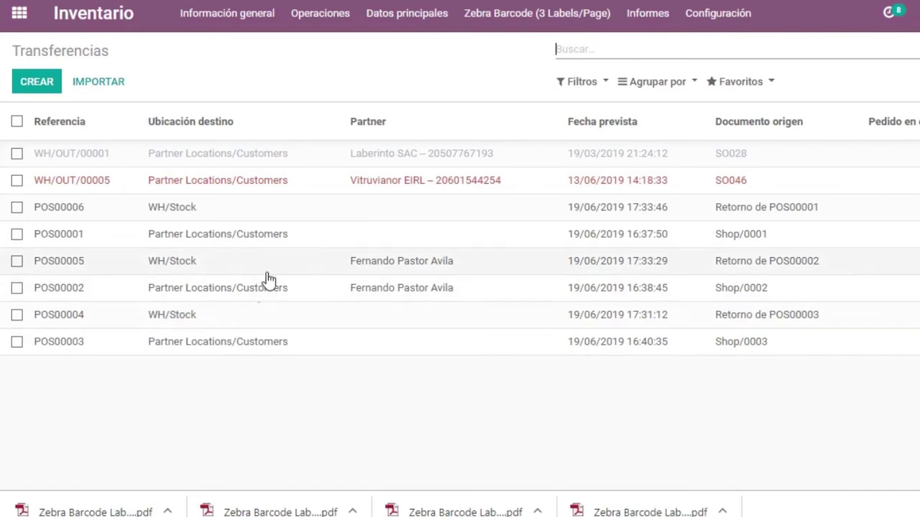
click(371, 22)
click(399, 51)
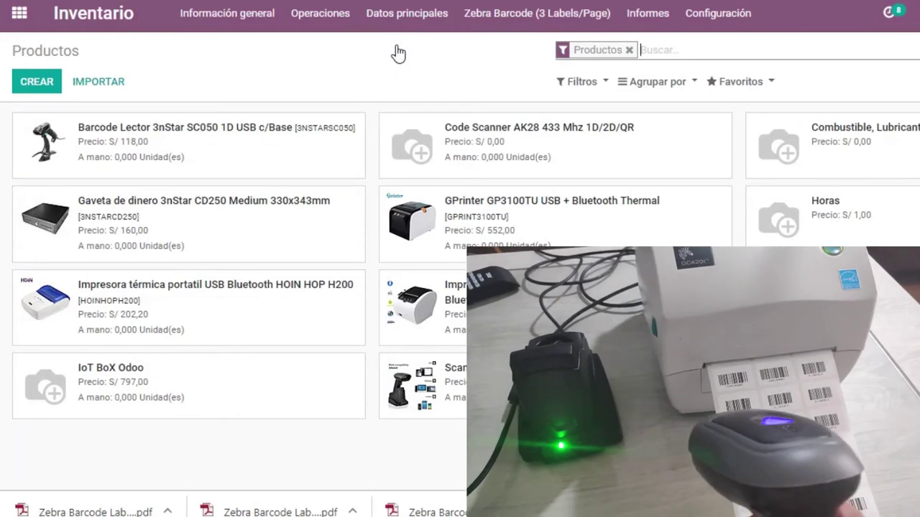
key(Return)
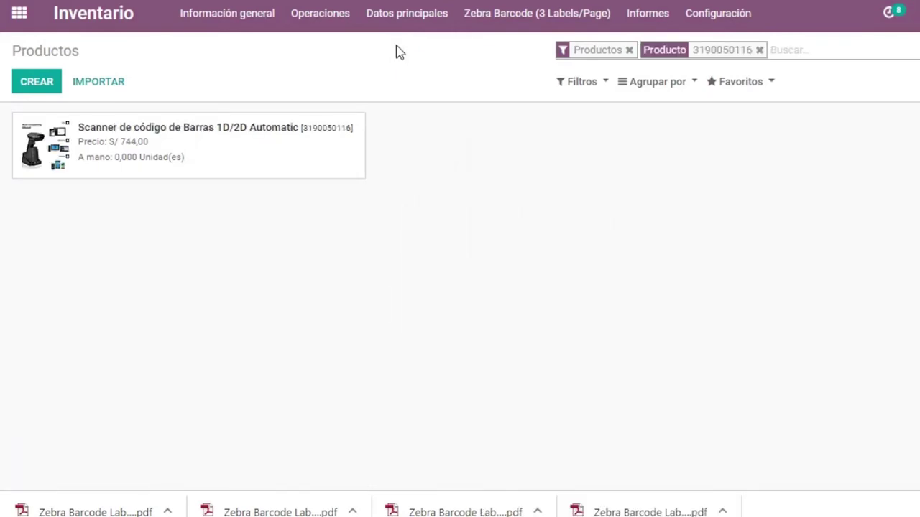
key(BackSpace)
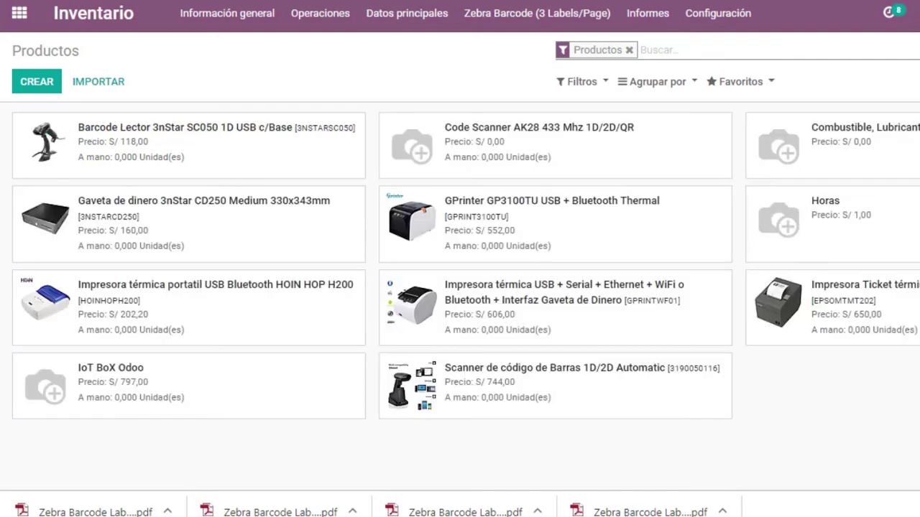